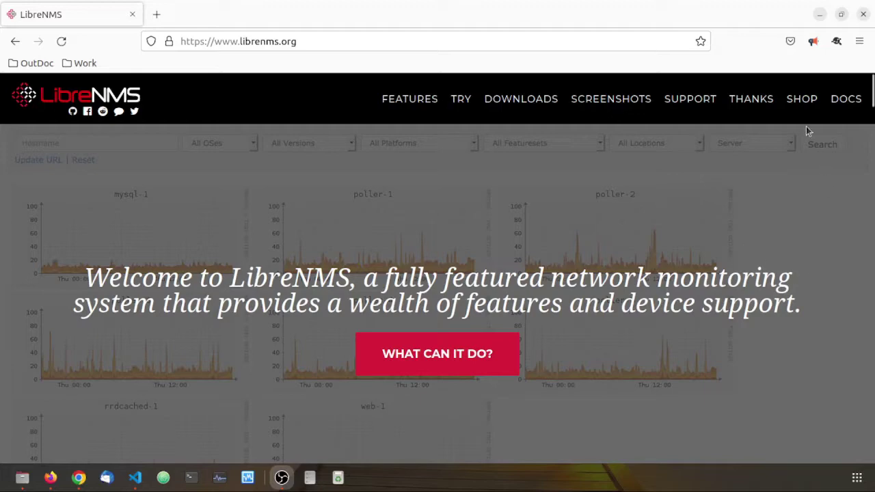
Open the Install LibreNMS guide and compare the Ubuntu 20.04, 22.04 and other OS package commands
left_click(838, 100)
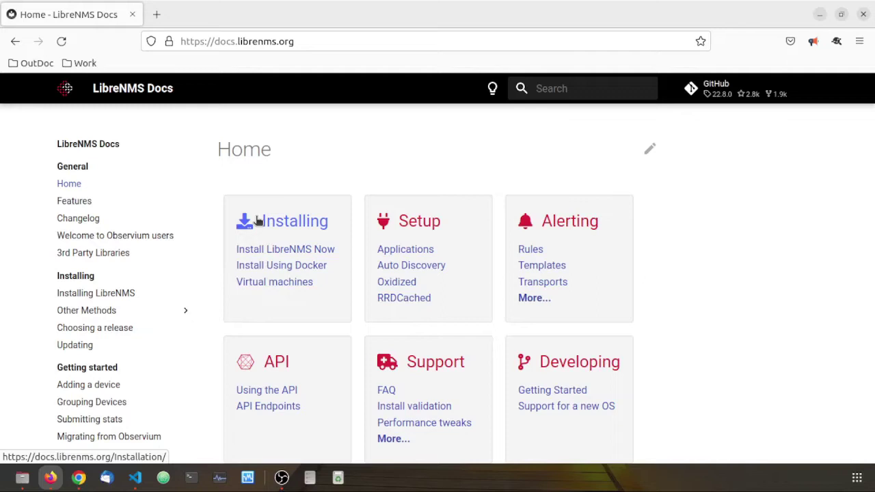
left_click(298, 253)
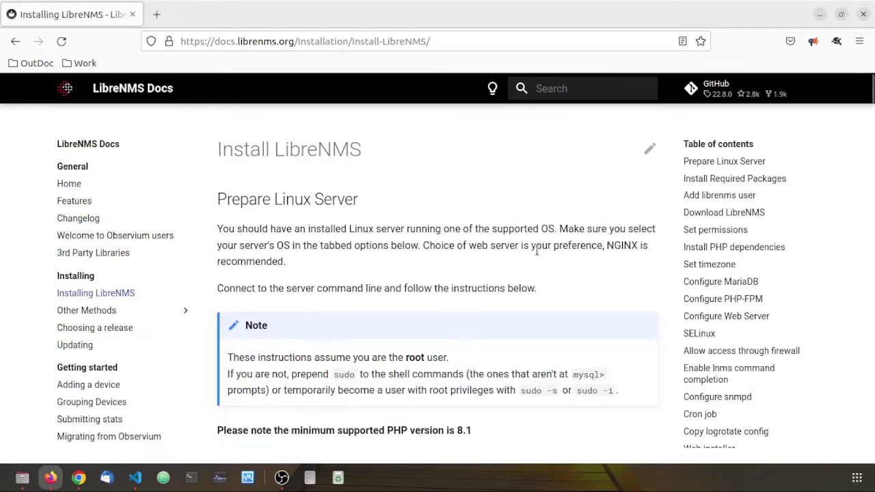
scroll(537, 251, "down", 12)
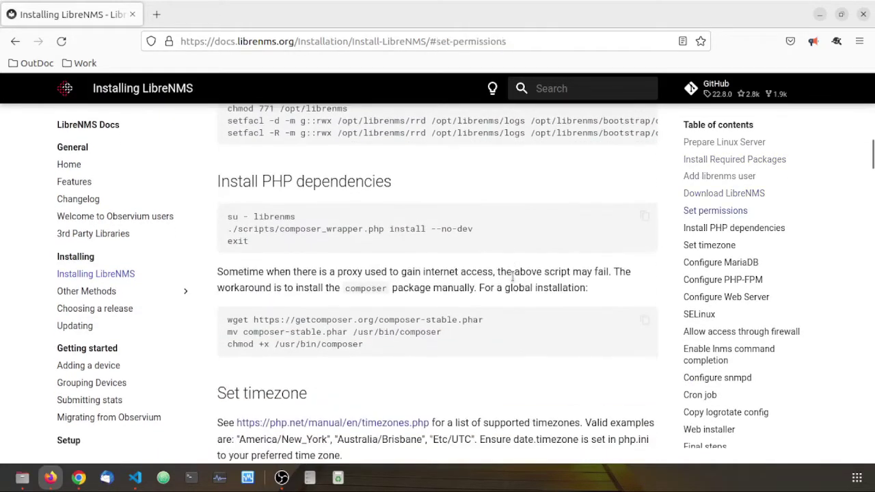
scroll(513, 277, "up", 9)
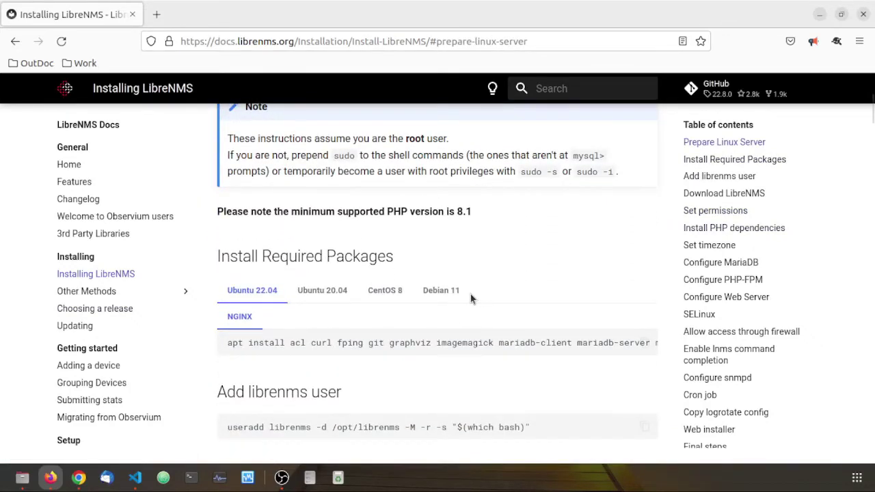
left_click(306, 295)
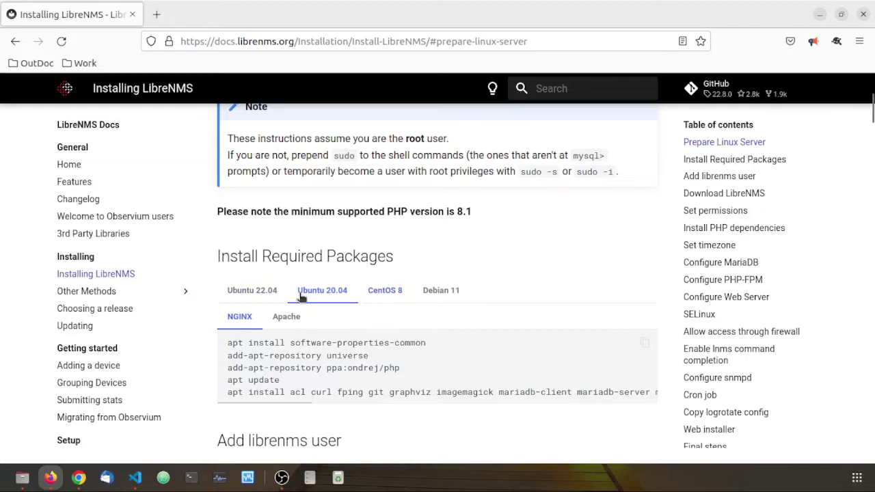
left_click(414, 294)
left_click(282, 291)
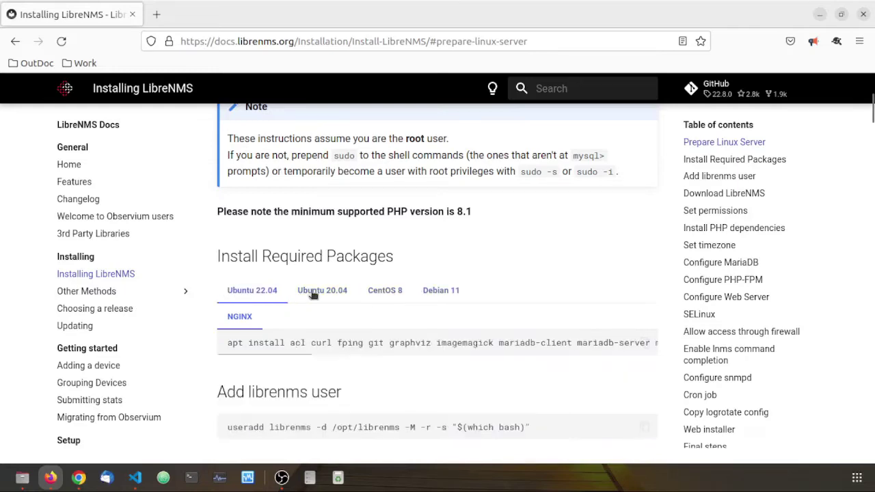
Read through the installation guide down to its Closing section
scroll(363, 288, "down", 10)
scroll(419, 289, "down", 5)
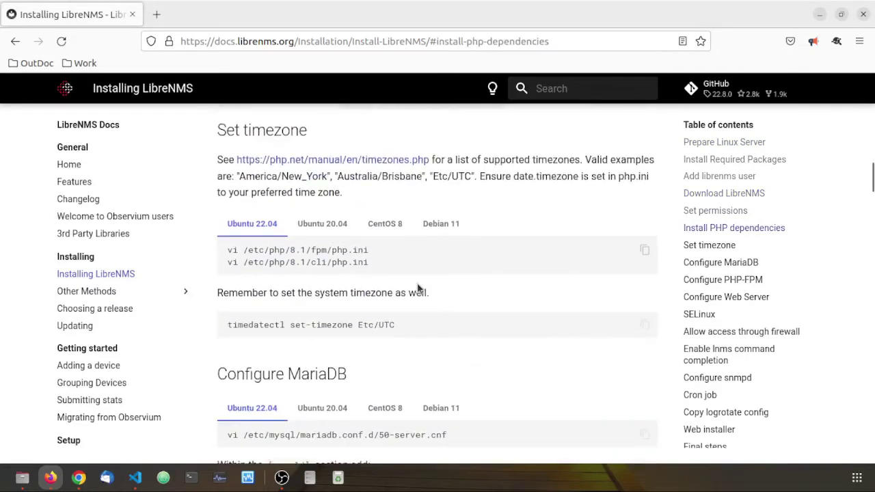
scroll(432, 355, "down", 3)
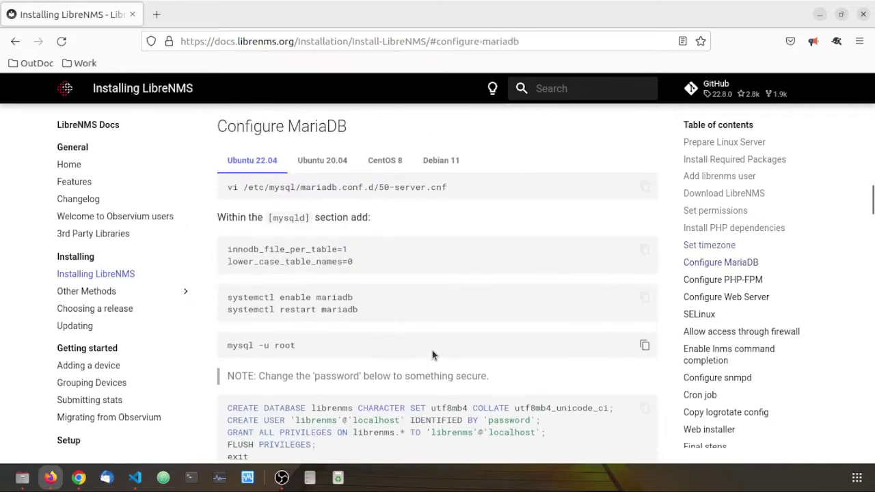
scroll(433, 355, "down", 4)
scroll(432, 355, "down", 10)
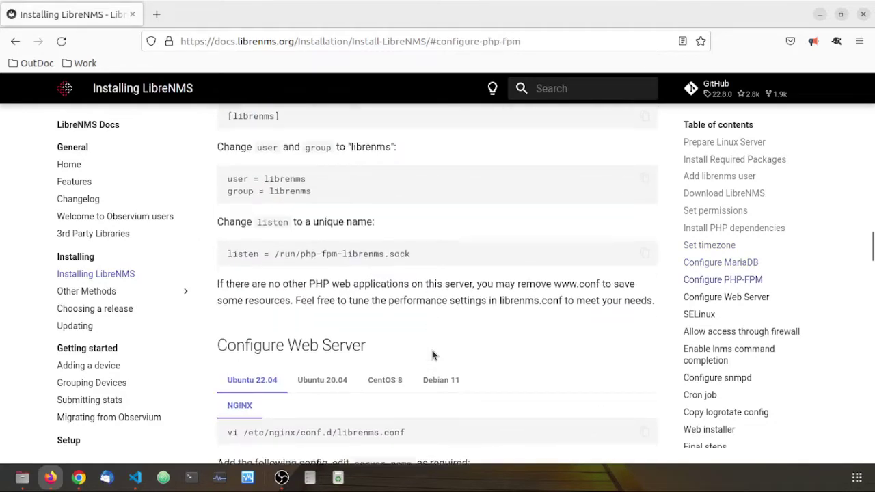
scroll(432, 350, "down", 12)
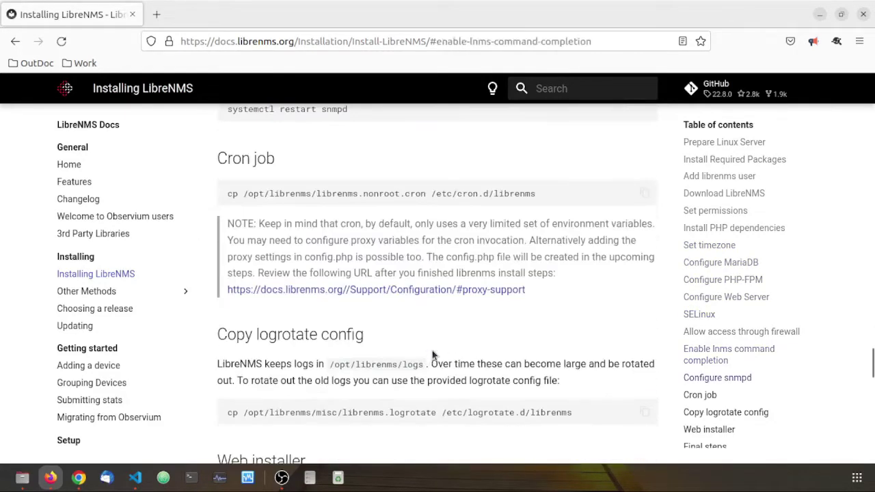
scroll(431, 287, "down", 4)
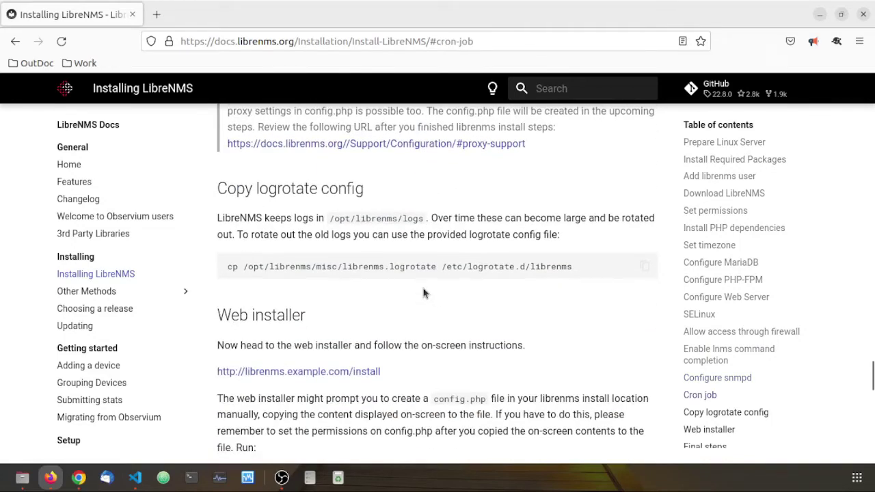
scroll(423, 293, "down", 10)
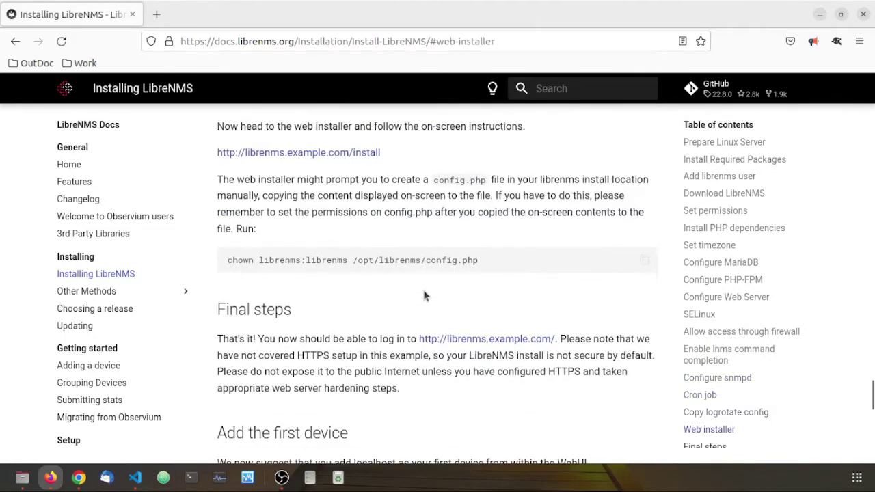
scroll(871, 417, "down", 5)
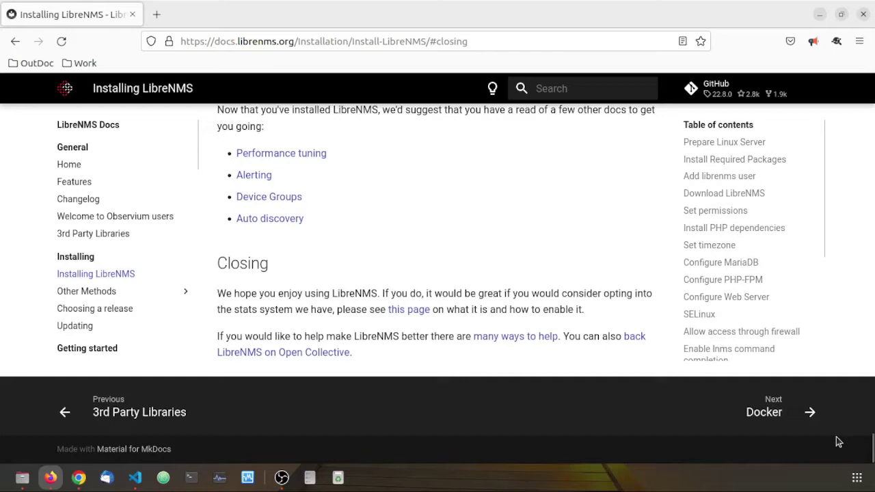
Go to the librenms/docker GitHub repository and select its git clone command
left_click(776, 412)
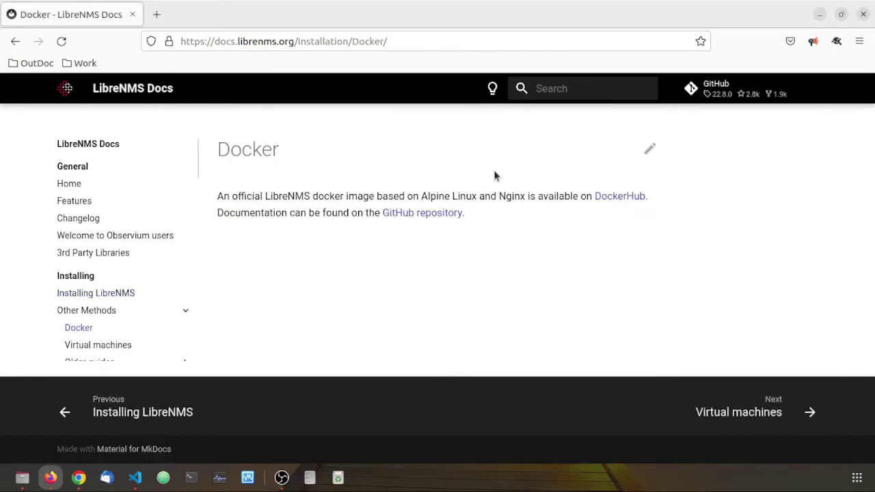
left_click(441, 218)
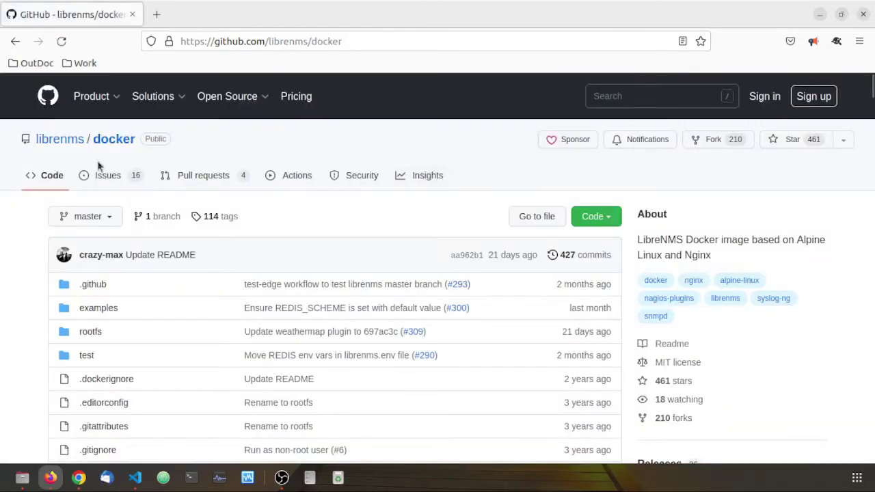
scroll(296, 199, "down", 10)
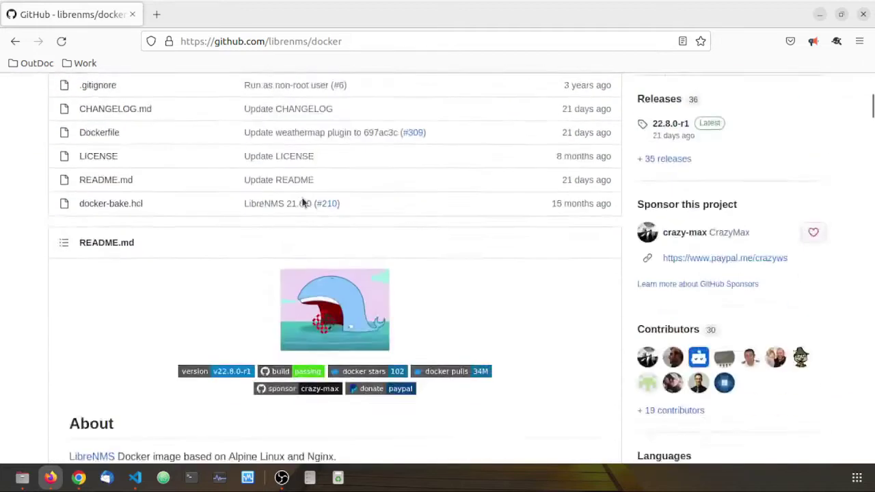
scroll(303, 203, "down", 12)
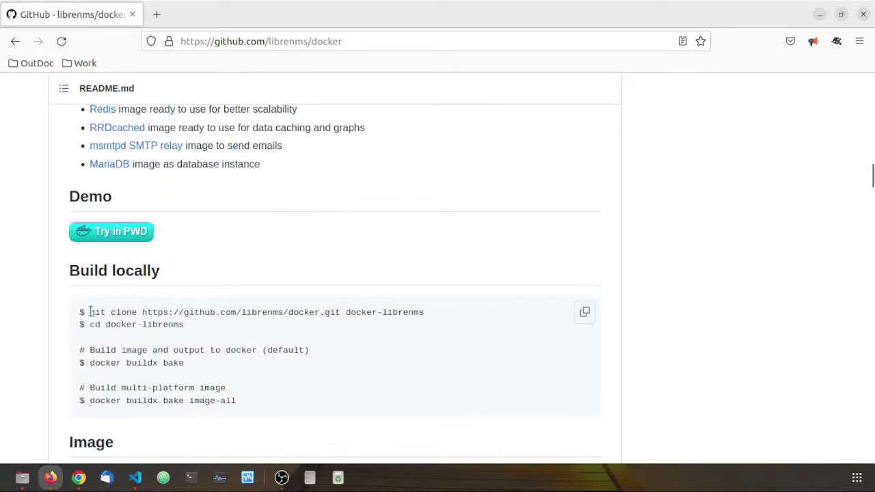
left_click_drag(89, 311, 490, 314)
Scroll the README past Misc, Volumes and Ports to the Usage > Docker Compose section
scroll(491, 310, "down", 9)
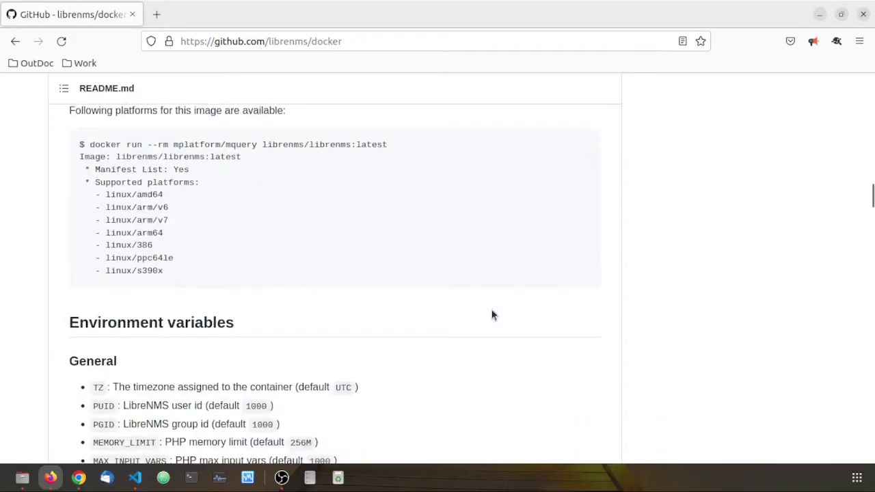
scroll(487, 315, "up", 1)
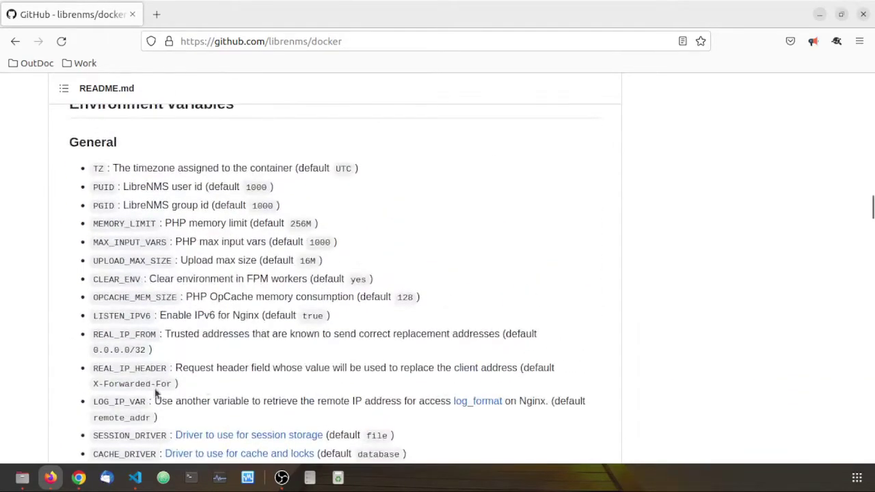
scroll(223, 381, "down", 4)
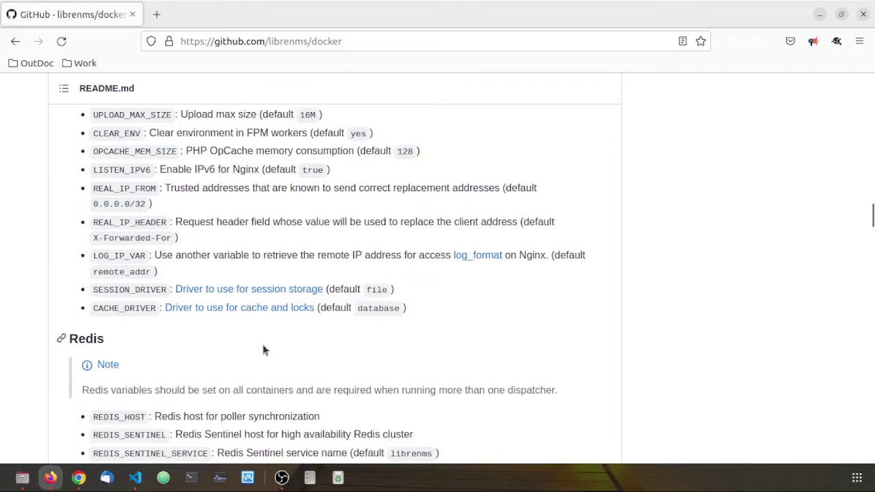
scroll(264, 345, "down", 4)
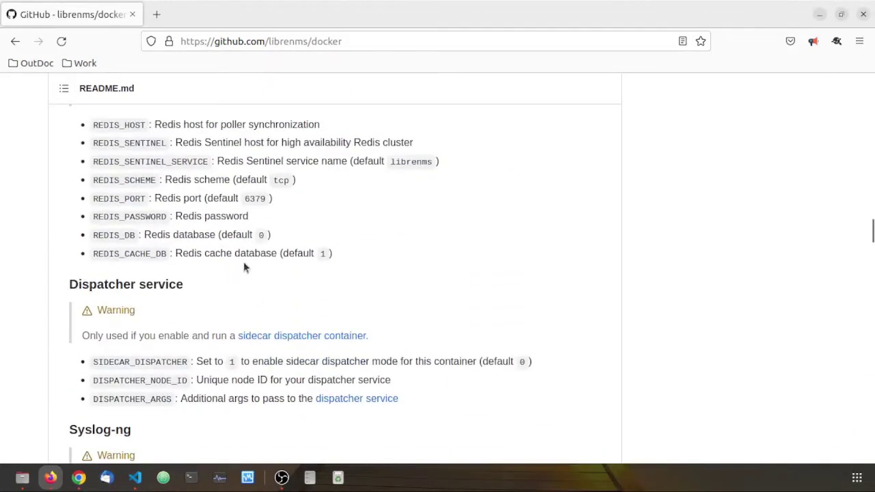
scroll(256, 287, "down", 3)
scroll(253, 274, "up", 3)
scroll(271, 225, "down", 4)
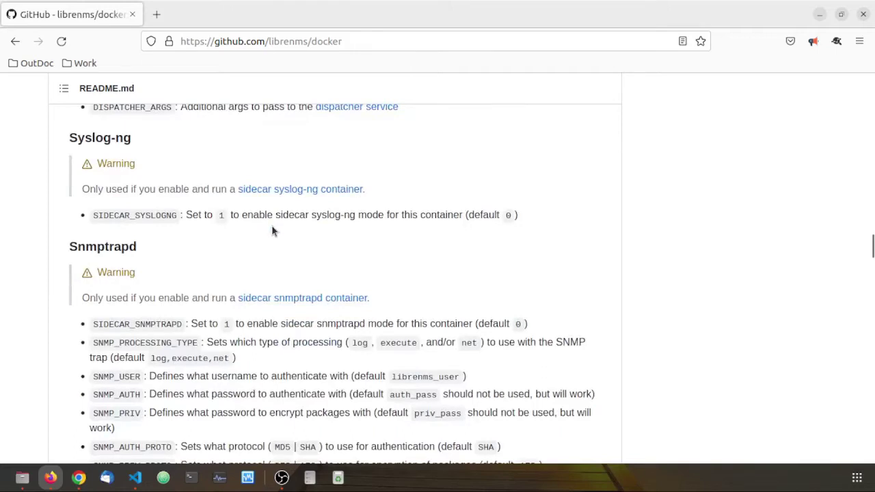
scroll(272, 225, "down", 1)
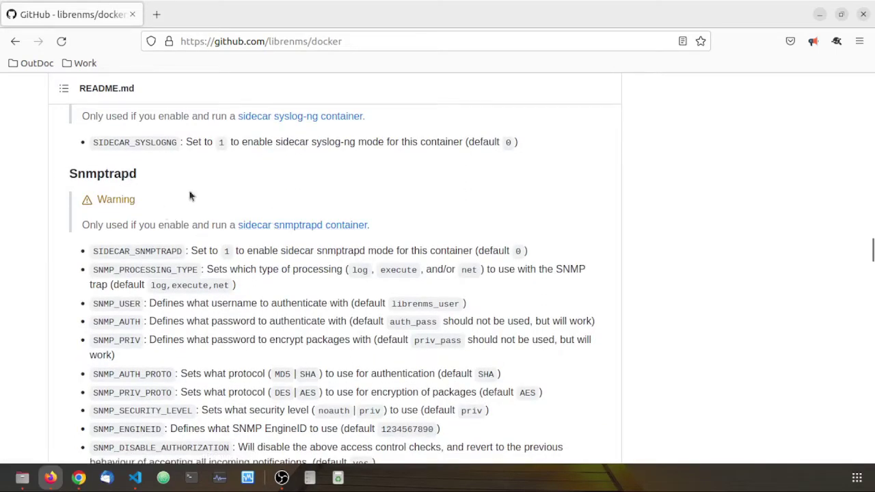
scroll(372, 256, "down", 2)
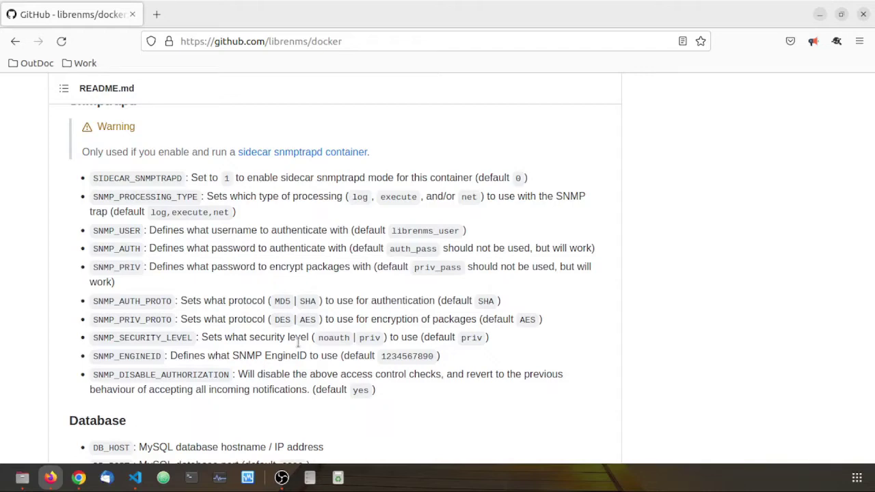
scroll(298, 346, "down", 5)
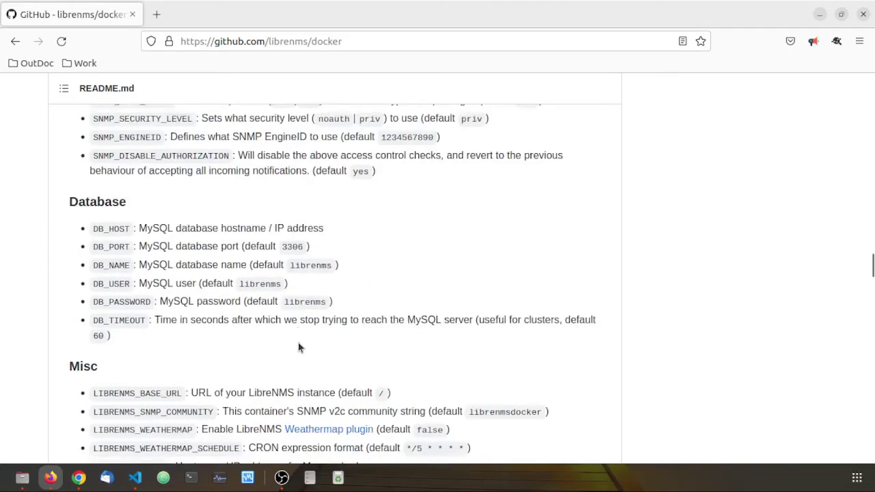
scroll(213, 316, "down", 3)
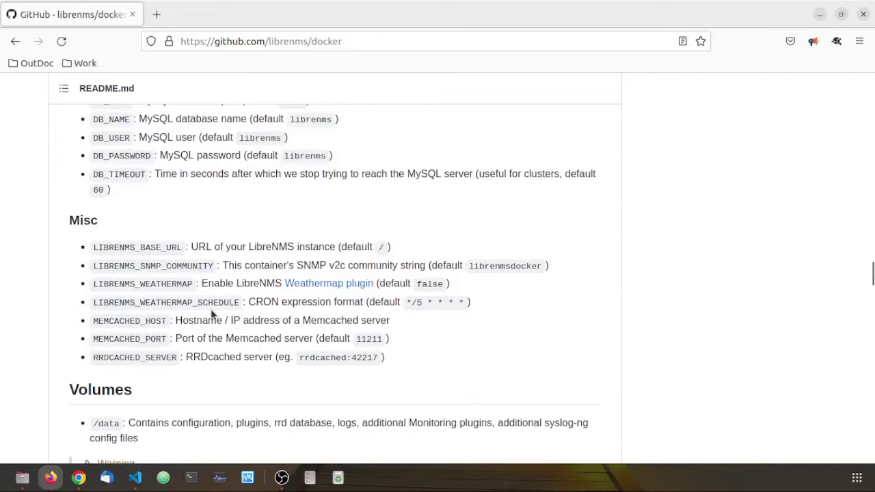
scroll(212, 316, "down", 2)
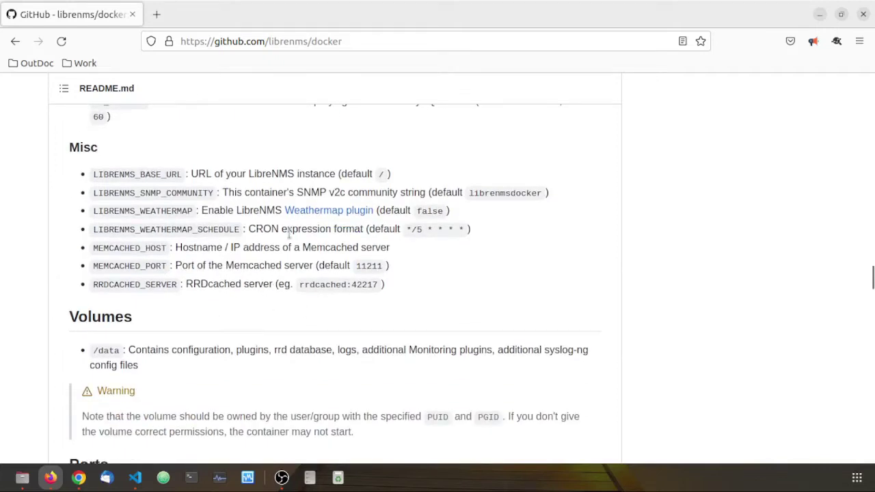
scroll(290, 236, "down", 3)
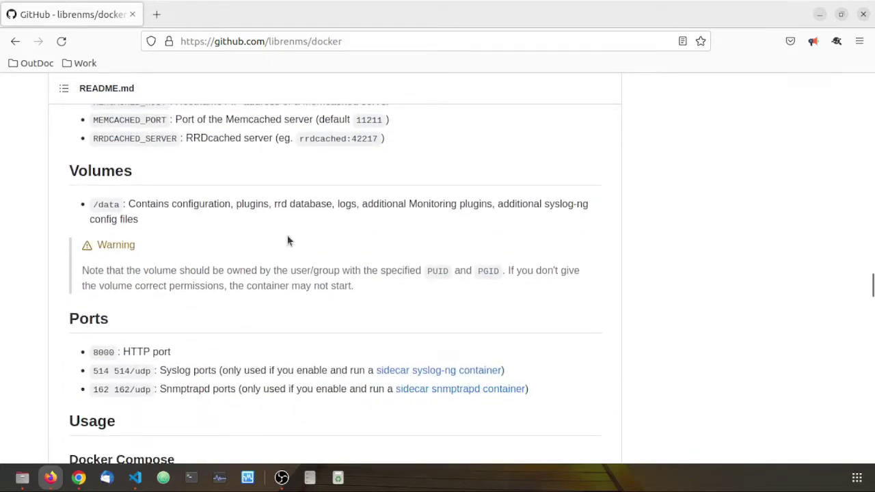
scroll(312, 235, "down", 3)
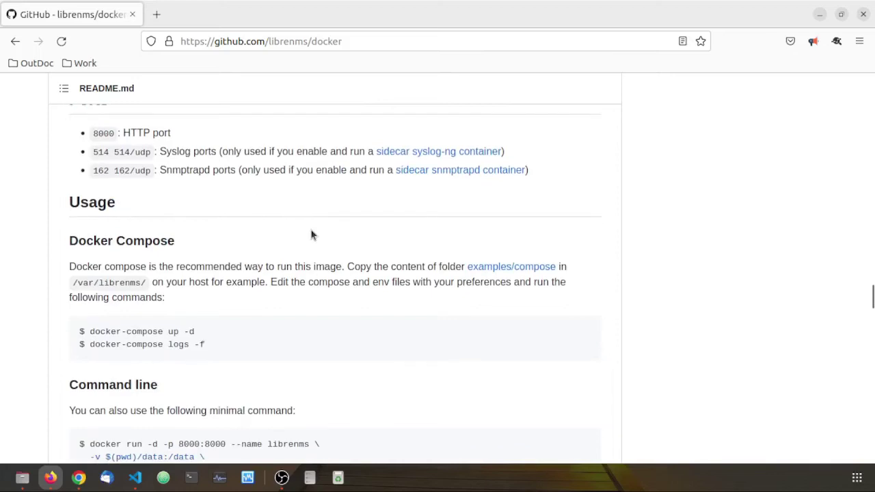
Copy the git clone command from the librenms/docker README
left_click(143, 483)
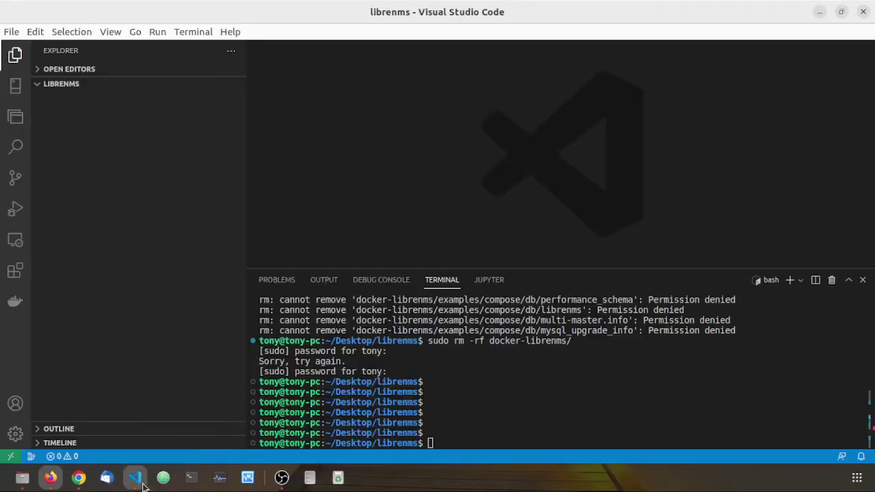
right_click(479, 363)
left_click(540, 235)
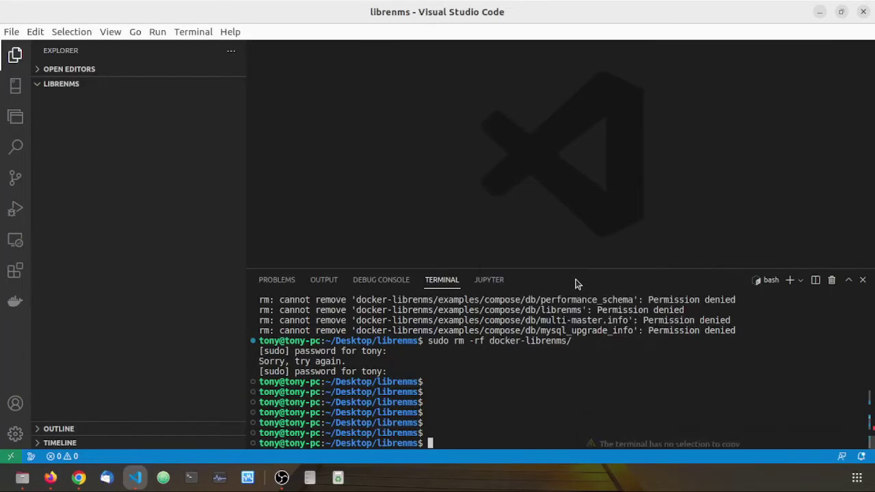
key("alt+Tab")
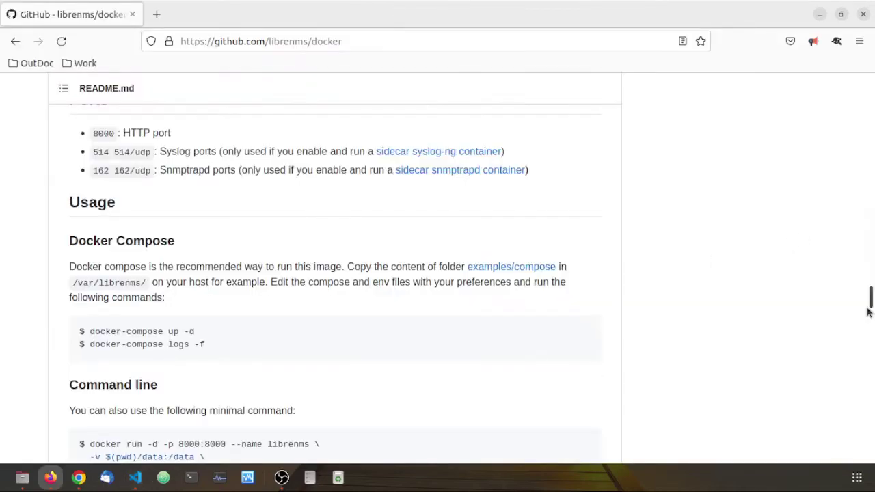
left_click_drag(871, 301, 871, 175)
right_click(277, 261)
left_click(354, 277)
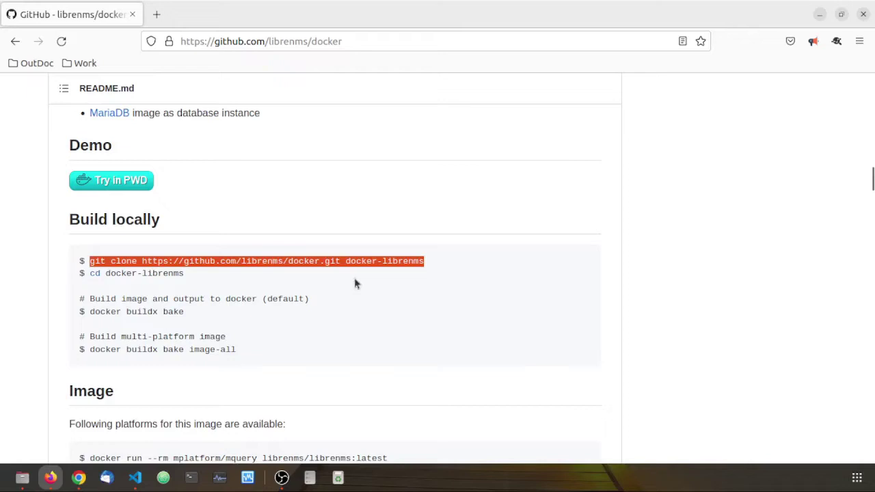
Paste and run the git clone command in the VS Code terminal
key("alt+Tab")
right_click(487, 335)
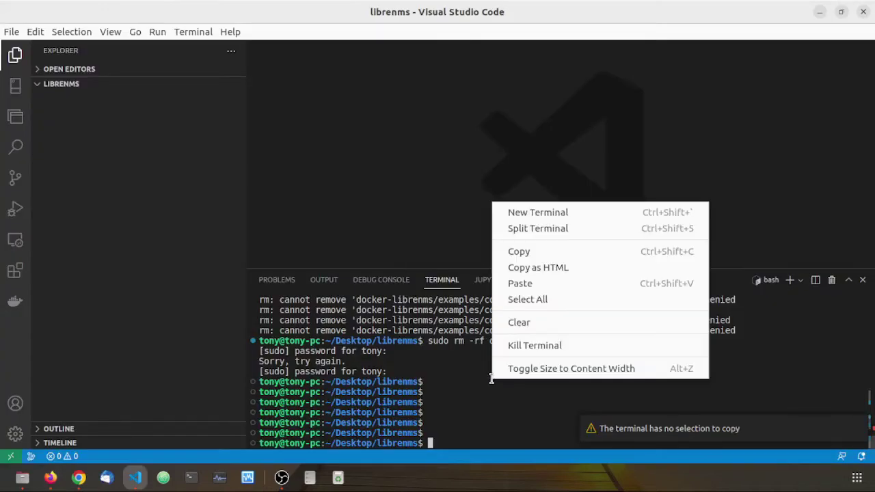
left_click(540, 283)
key("Return")
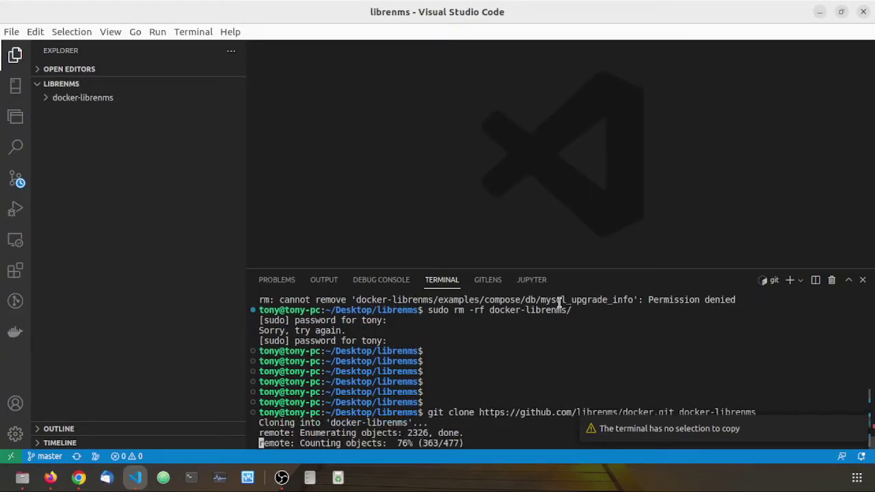
key("Return")
key("Return")
key("Return")
key("Return")
key("Return")
key("Return")
key("Return")
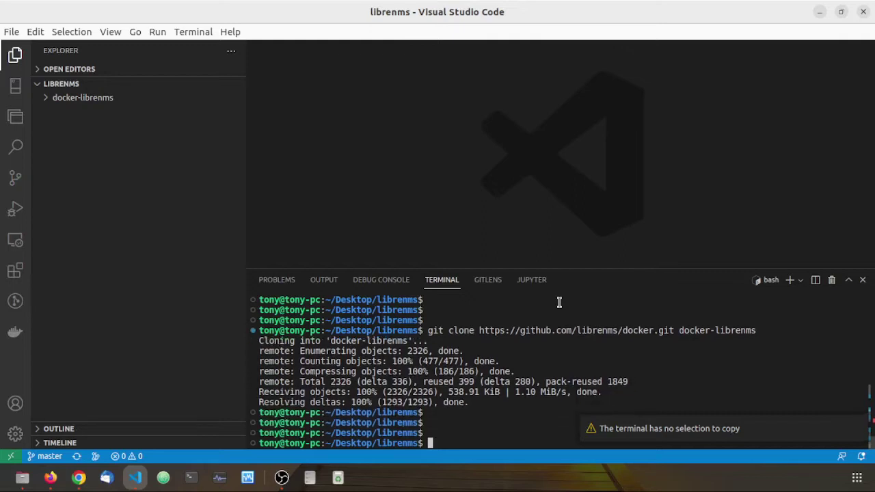
Change the terminal directory to docker-librenms/examples/compose using its copied relative path
left_click(45, 101)
left_click(52, 126)
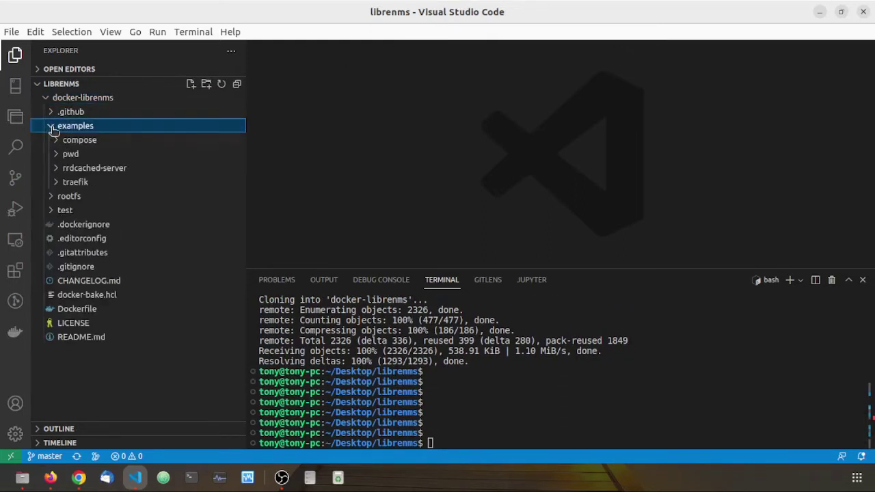
right_click(73, 141)
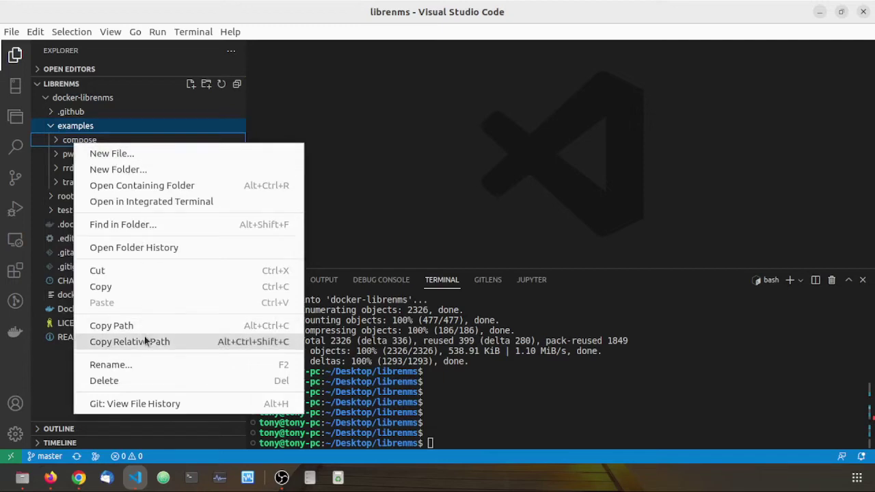
left_click(608, 415)
type("cd")
right_click(609, 415)
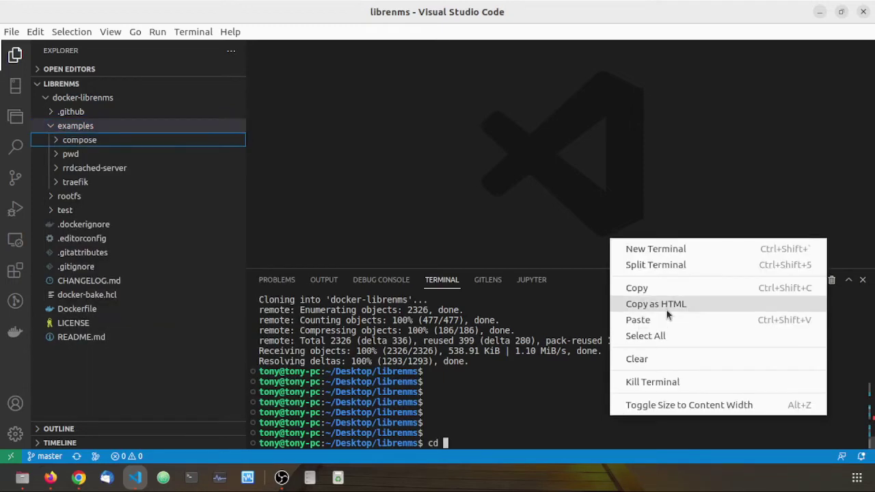
left_click(667, 321)
key("Return")
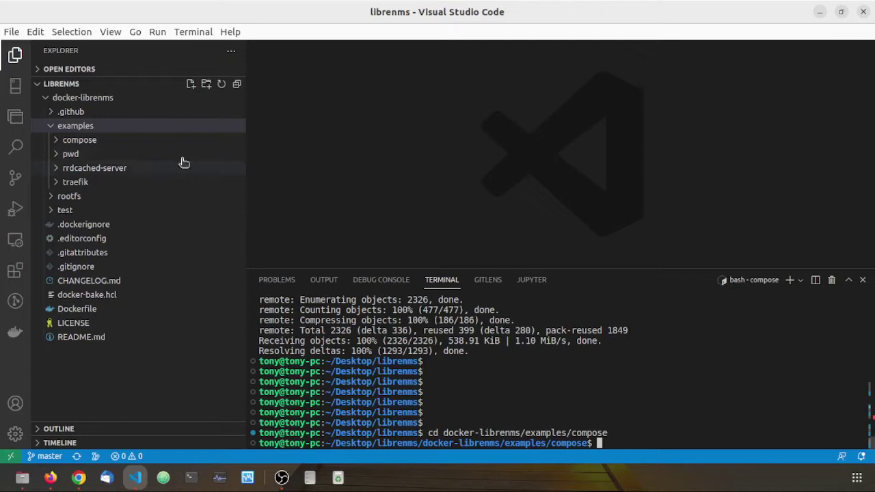
Open librenms.yml from the compose pwd folder and read through it
left_click(63, 141)
left_click(57, 212)
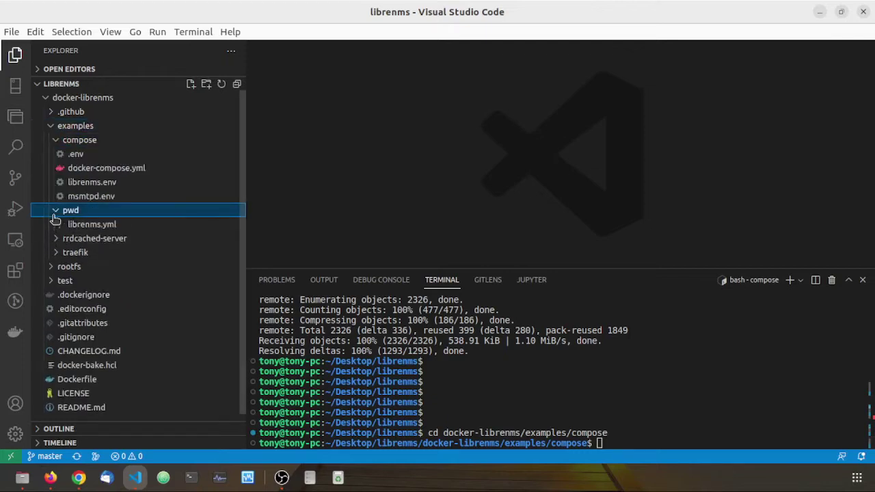
left_click(56, 240)
left_click(75, 225)
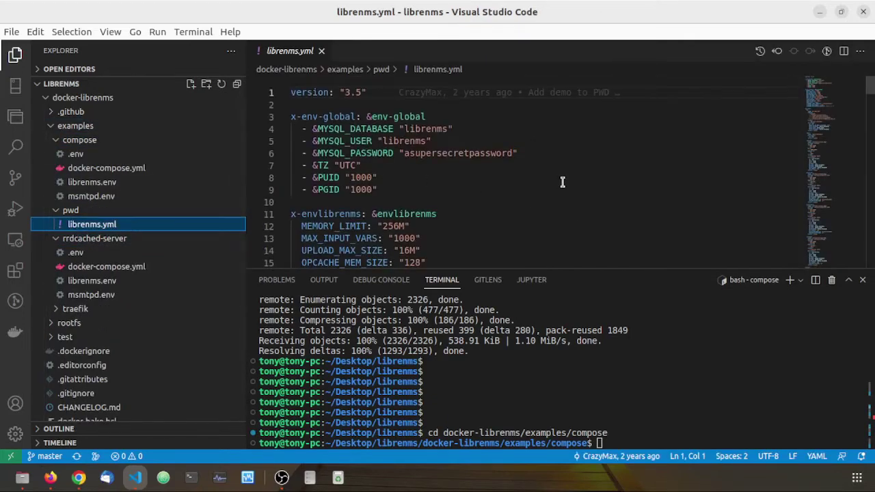
scroll(555, 187, "down", 8)
scroll(556, 187, "down", 17)
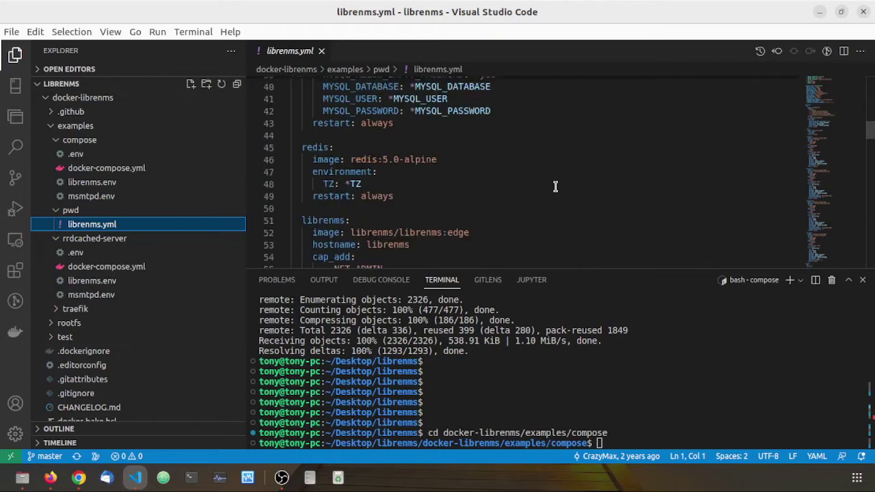
scroll(555, 187, "down", 3)
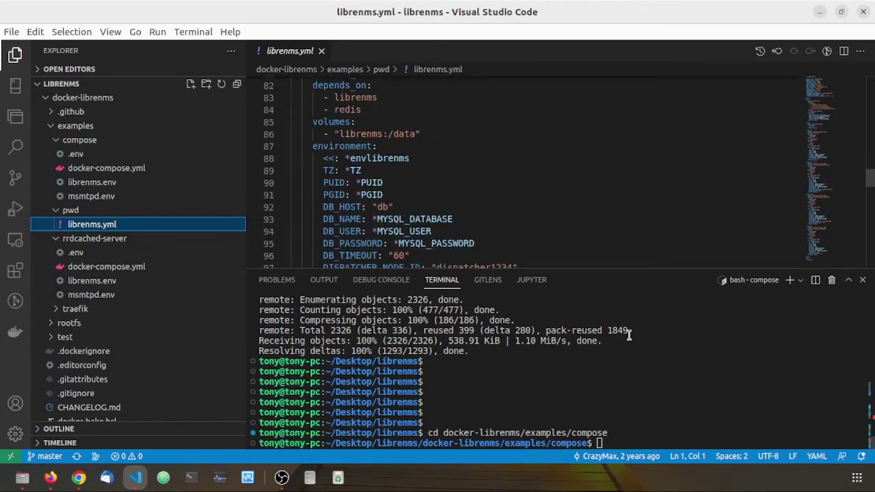
left_click(688, 392)
Start the LibreNMS containers in the background with docker-compose up -d
key("Return")
key("Return")
key("Return")
key("Return")
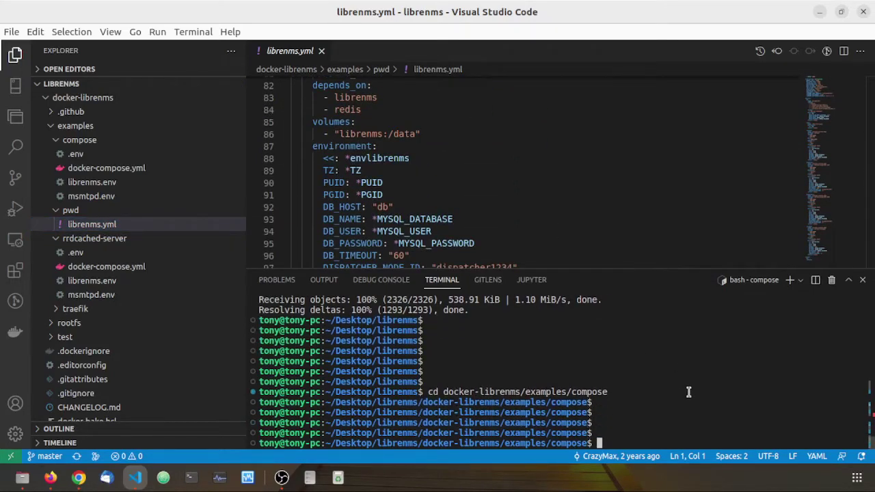
type("docker-compose ")
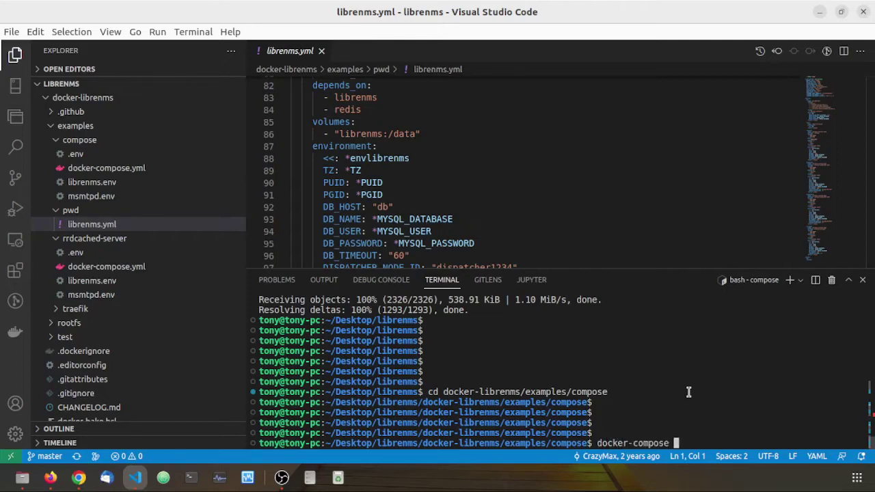
type("up -d")
key("Return")
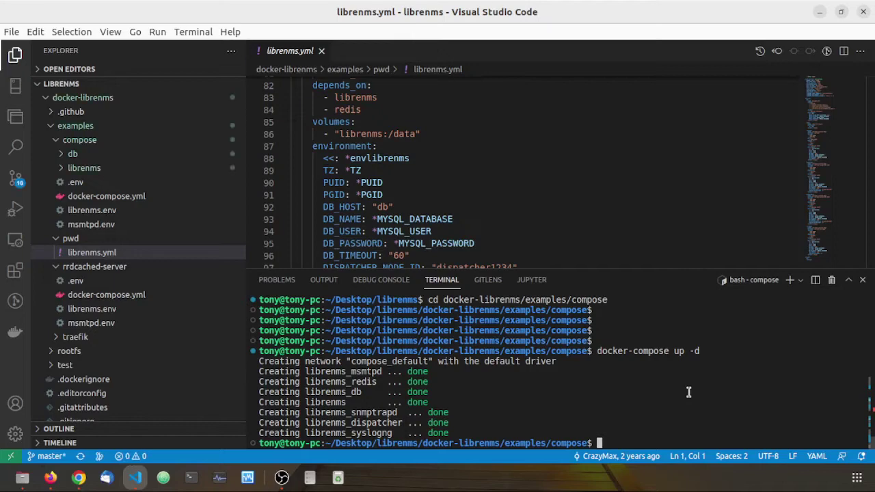
Follow the container logs with docker-compose logs -f
key("Up")
key("BackSpace")
key("BackSpace")
key("BackSpace")
key("BackSpace")
key("BackSpace")
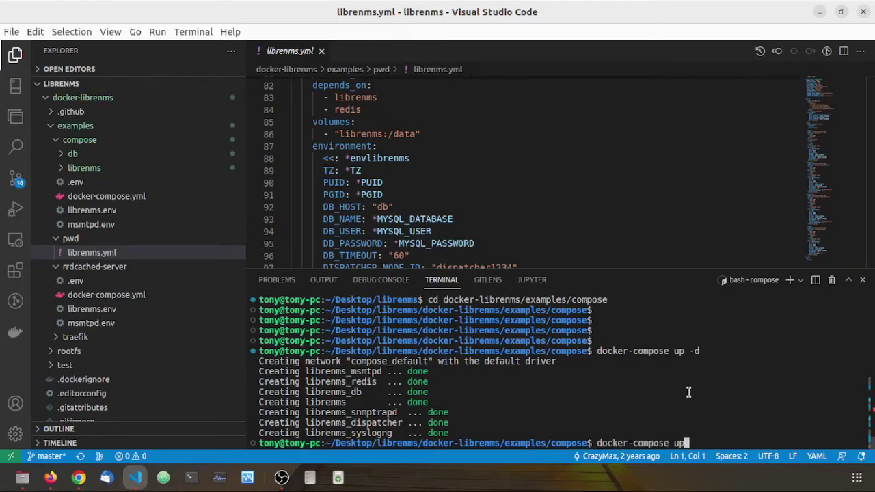
type("logs -f")
key("Return")
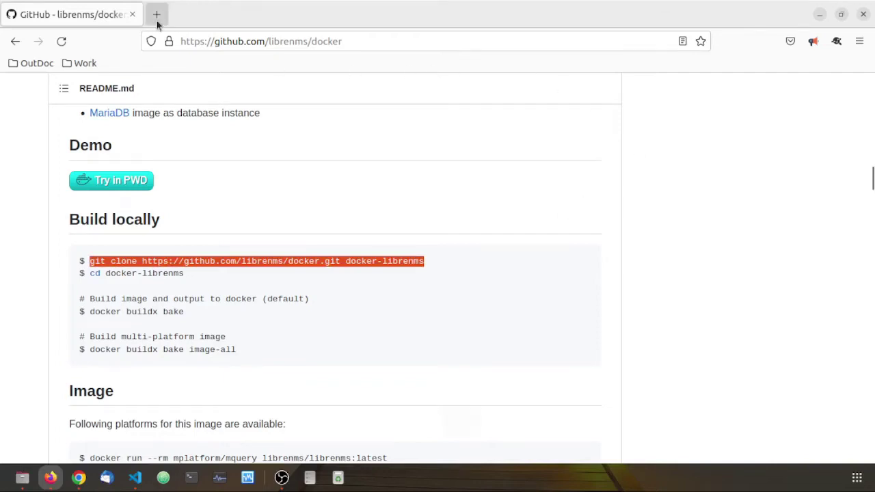
Load localhost:8000 in a new tab and fill in the saved admin username on the login page
left_click(156, 14)
type("loca")
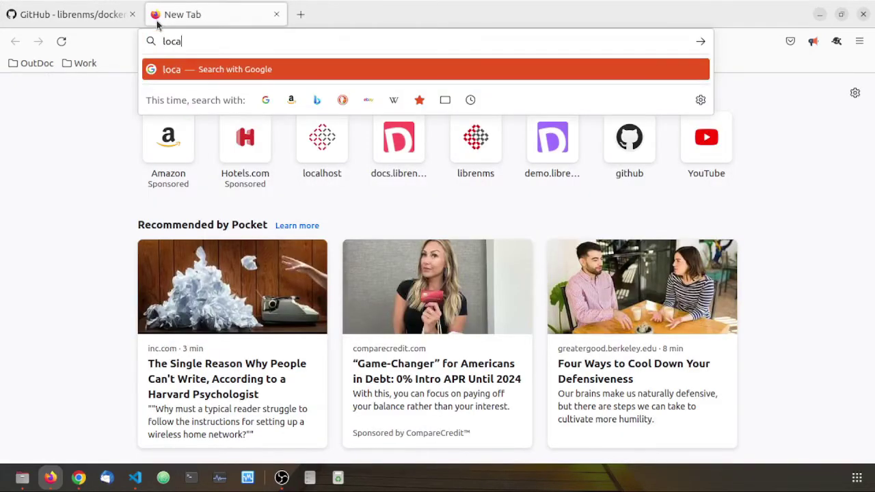
type("lho")
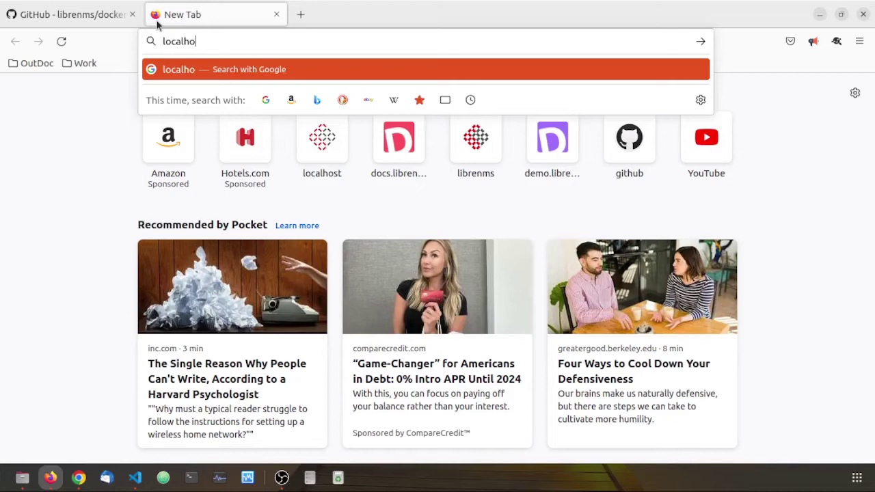
type("st:8000")
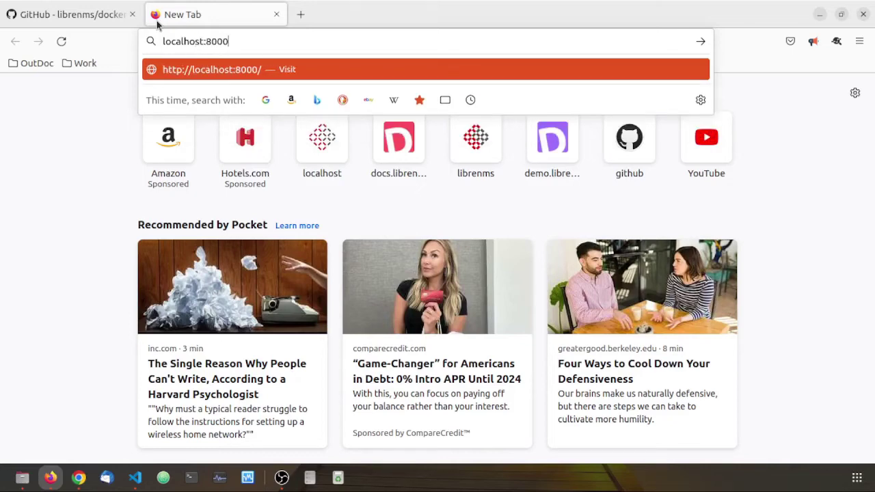
key("Return")
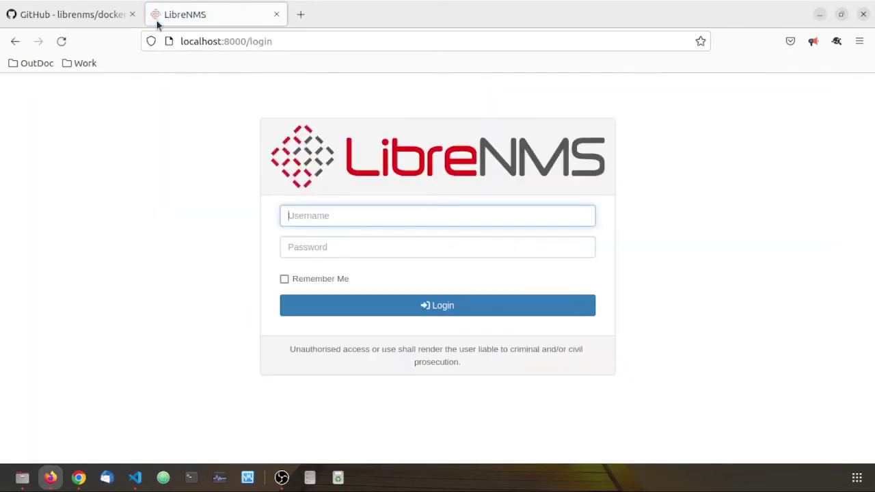
left_click(388, 214)
left_click(389, 239)
left_click(392, 245)
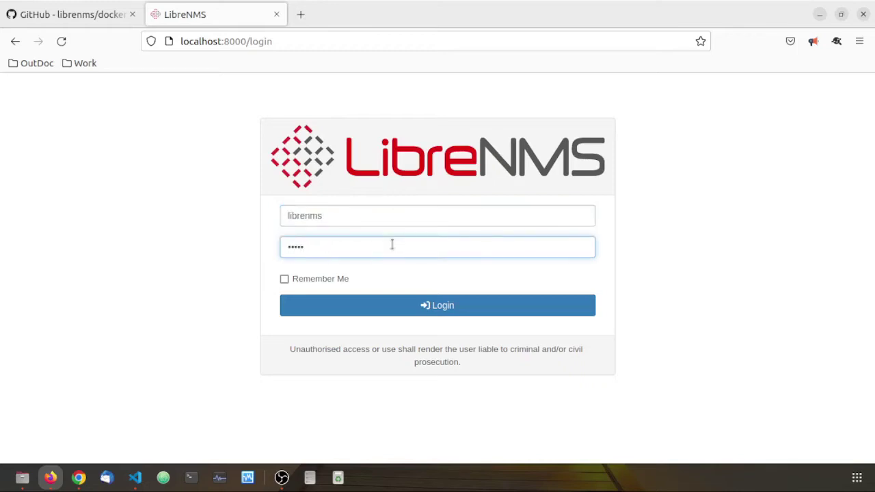
Log in and open Manage Users from the gear menu
key("Return")
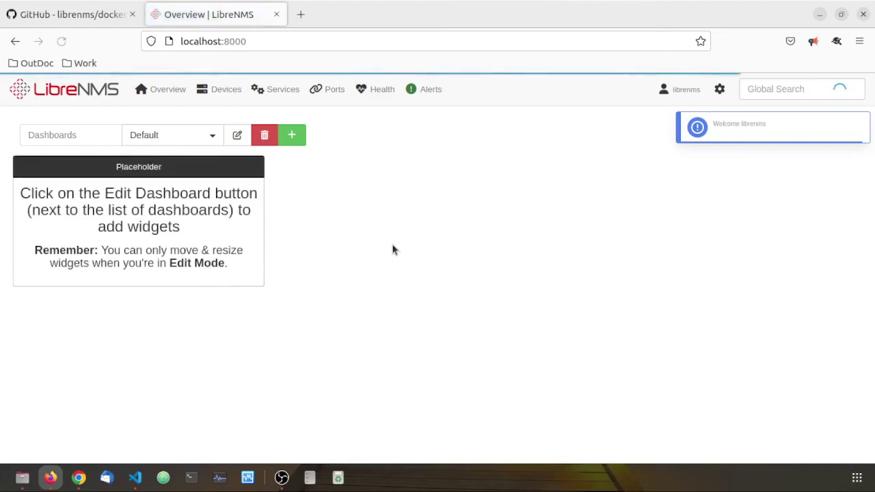
mouse_move(711, 99)
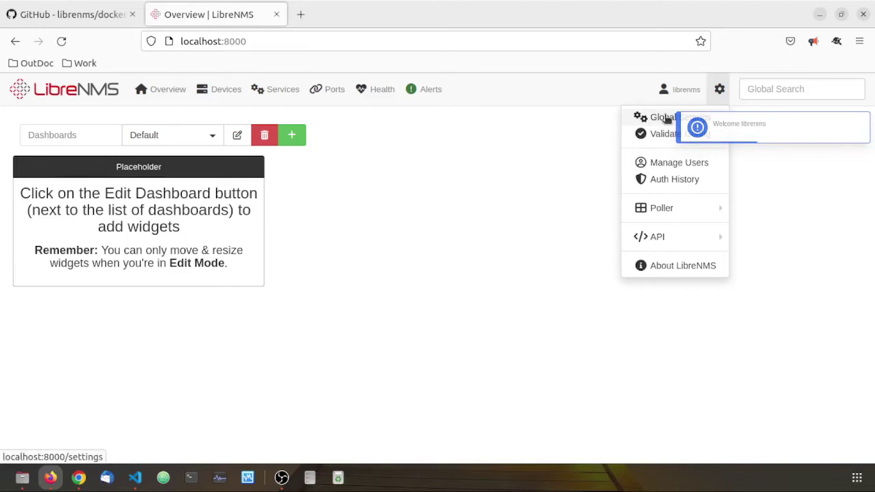
left_click(666, 164)
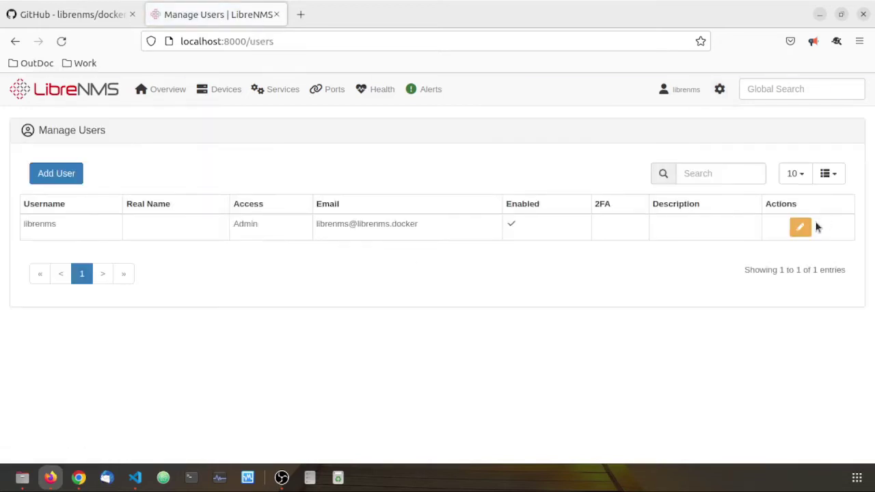
Edit the admin user, enter and confirm a new password, and save it
left_click(803, 227)
scroll(430, 383, "down", 2)
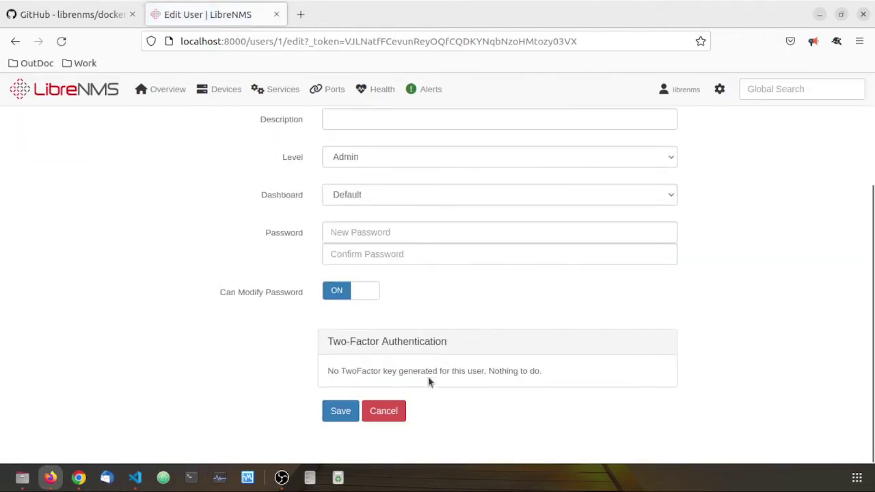
left_click(445, 231)
type("test")
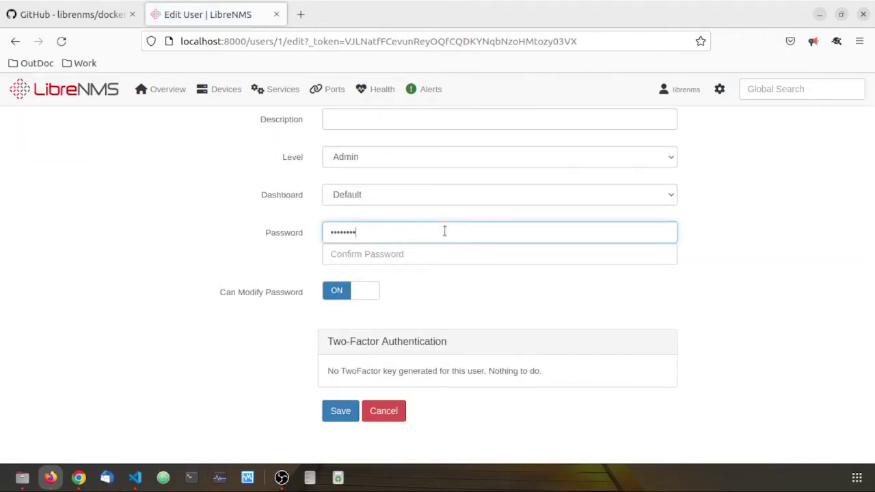
key("Tab")
type("t")
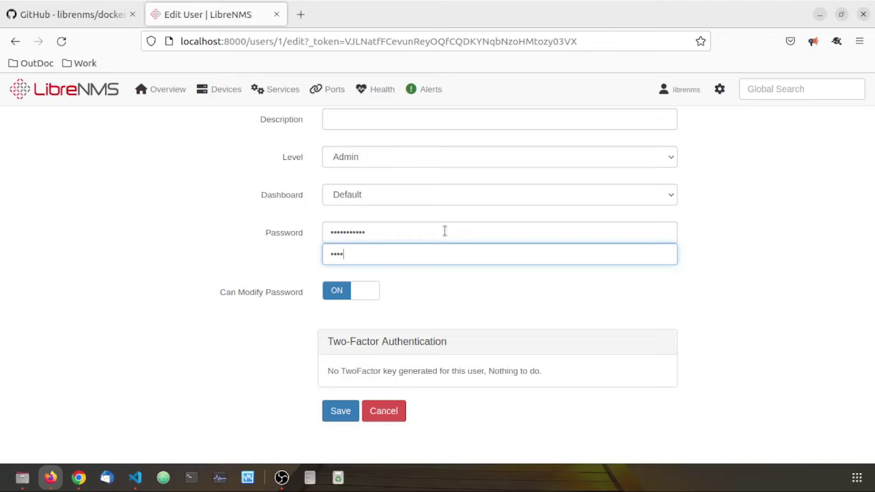
type("est")
key("BackSpace")
key("BackSpace")
key("BackSpace")
key("BackSpace")
type("passw")
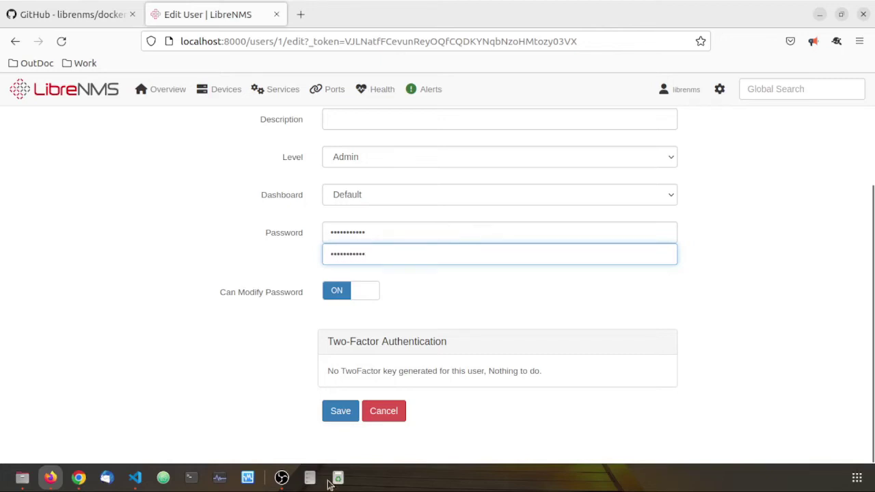
left_click(345, 409)
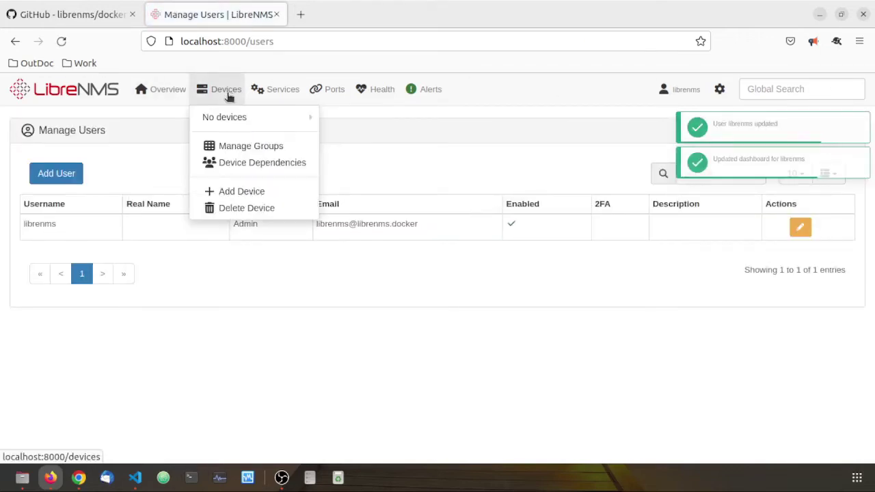
Open the availability map under Overview > Maps
mouse_move(183, 95)
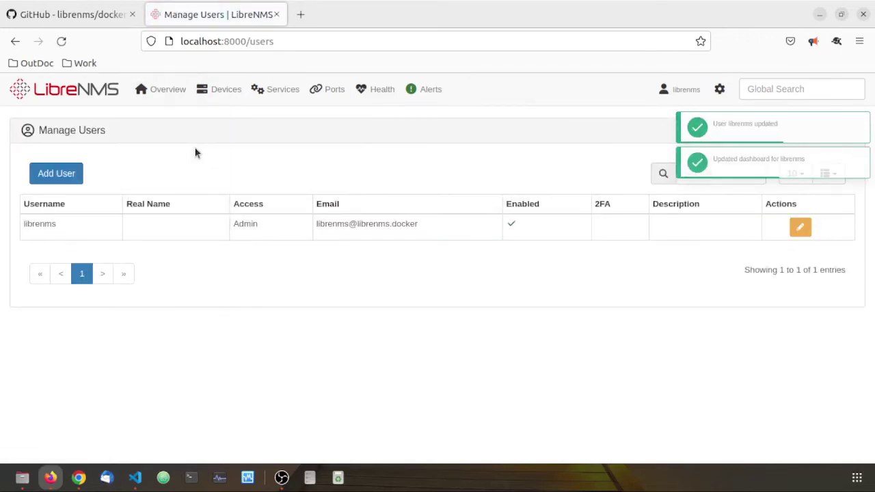
mouse_move(181, 145)
left_click(271, 146)
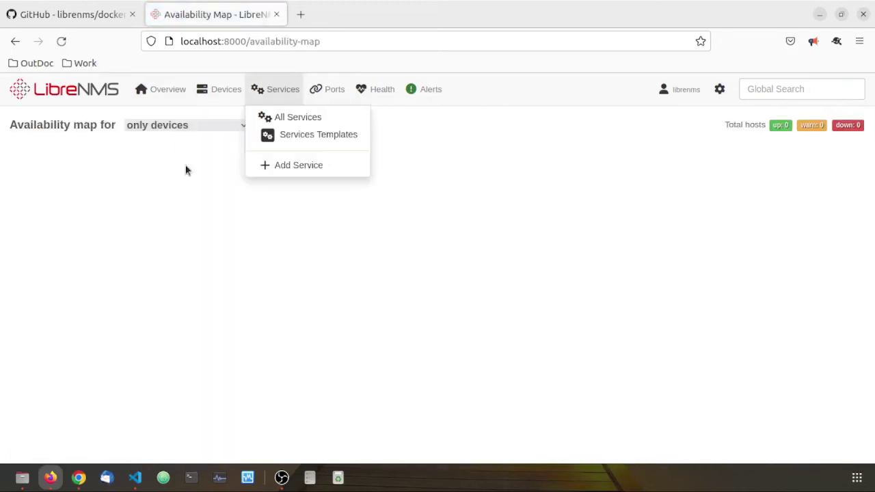
Open the network map under Overview > Maps, which shows no map to display
mouse_move(188, 94)
mouse_move(191, 147)
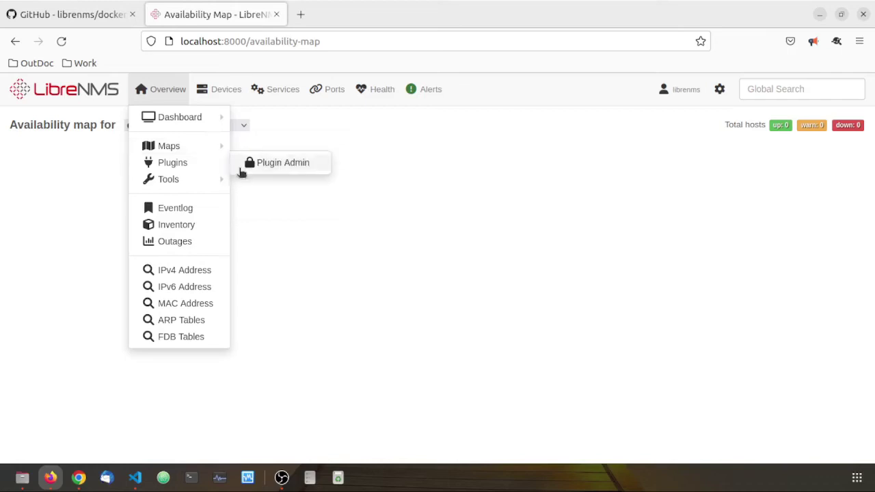
left_click(271, 179)
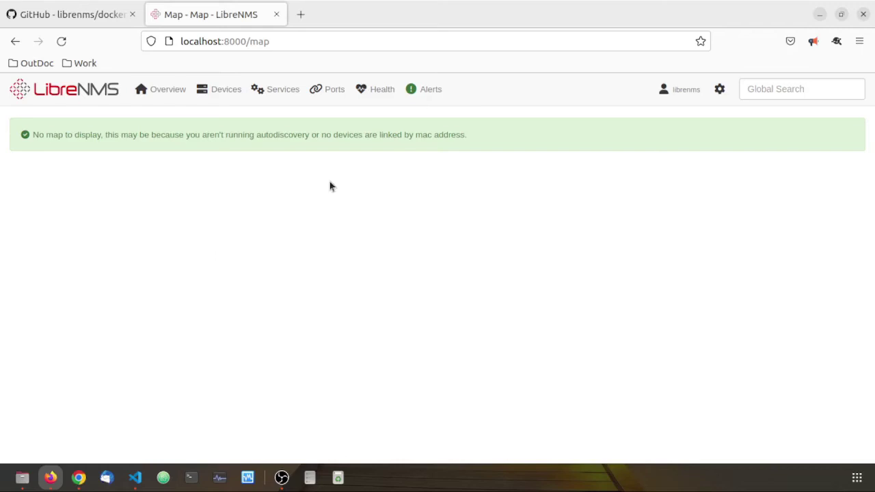
mouse_move(238, 106)
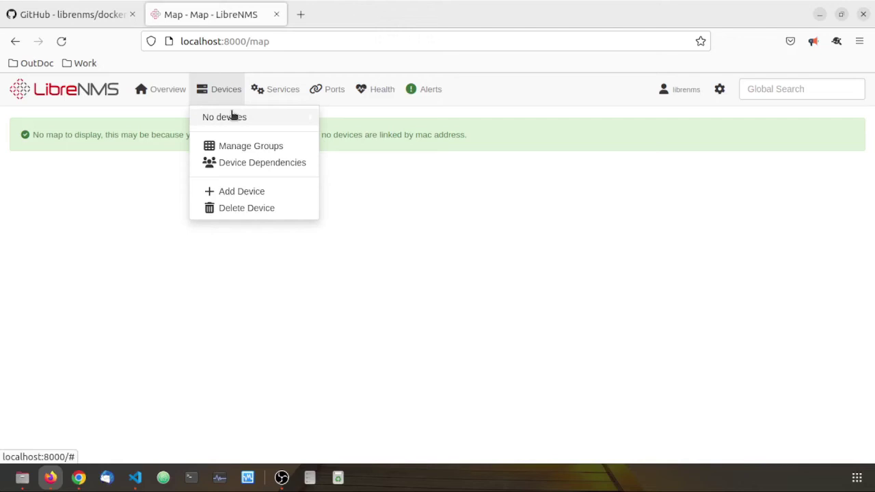
Open Devices > Add Device, switch SNMP off then back on, showing v2c, udp and Community fields
left_click(246, 190)
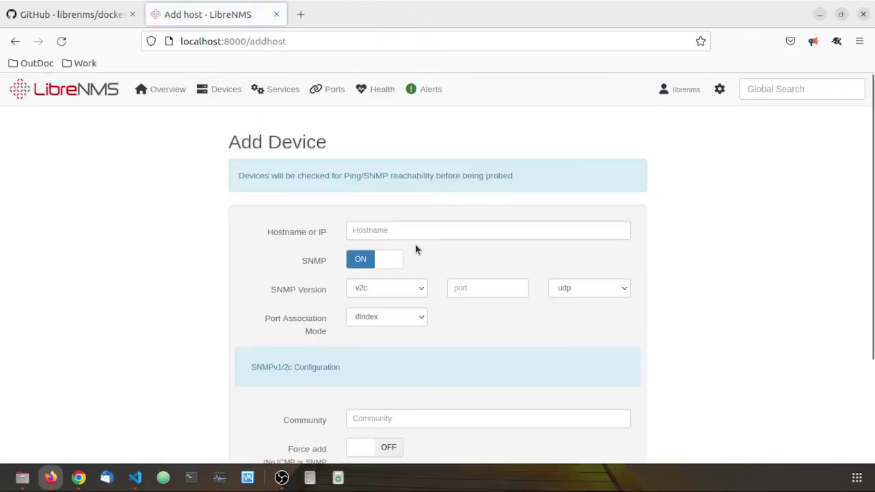
scroll(415, 243, "down", 3)
scroll(397, 239, "up", 2)
left_click(370, 207)
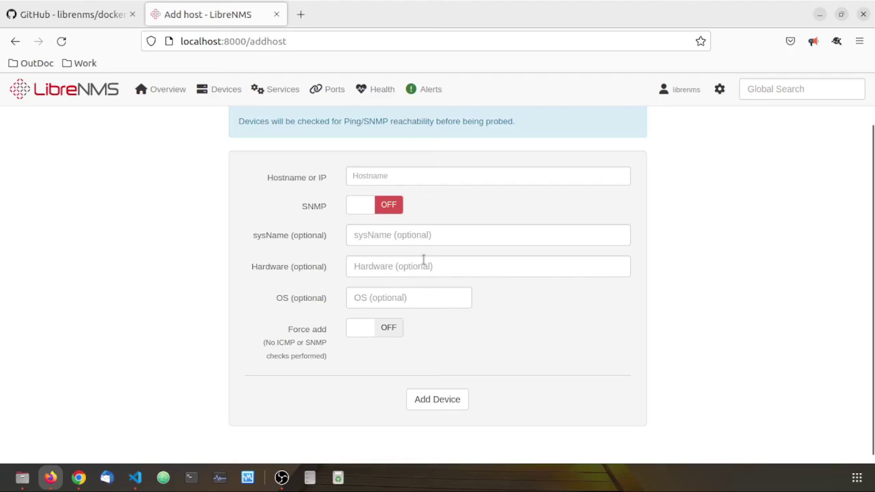
left_click(375, 207)
scroll(443, 296, "down", 1)
scroll(443, 296, "up", 3)
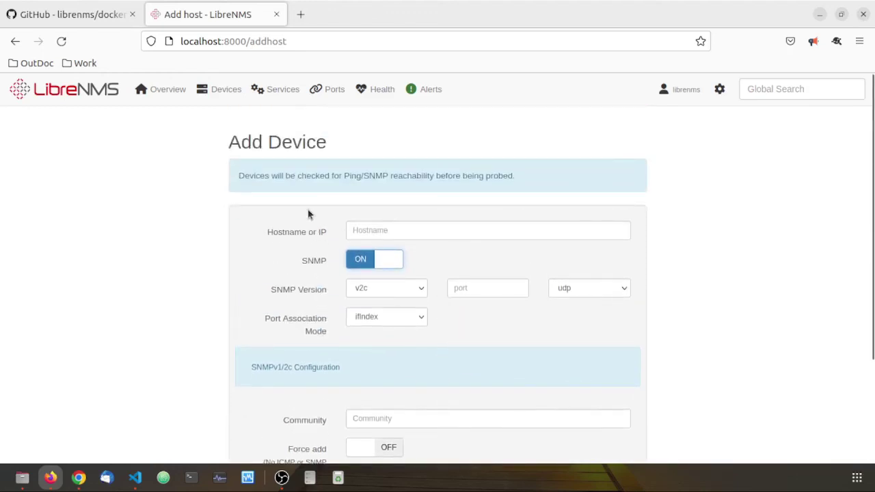
scroll(409, 191, "down", 4)
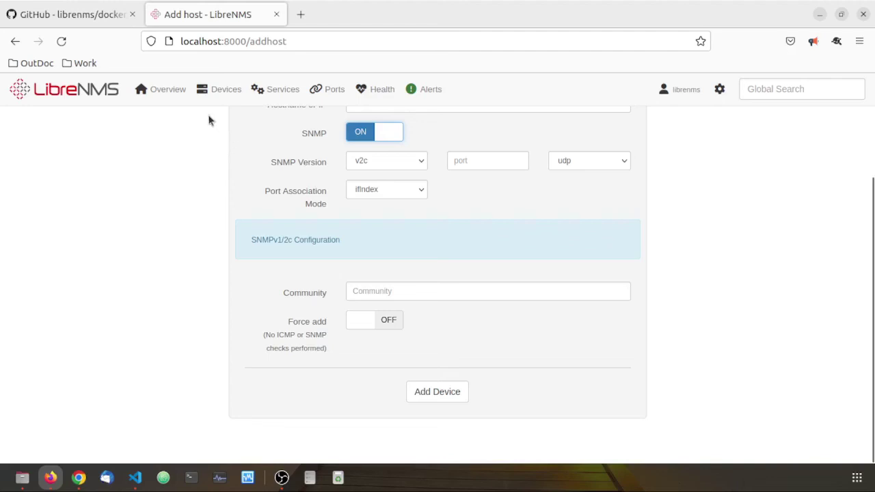
mouse_move(326, 91)
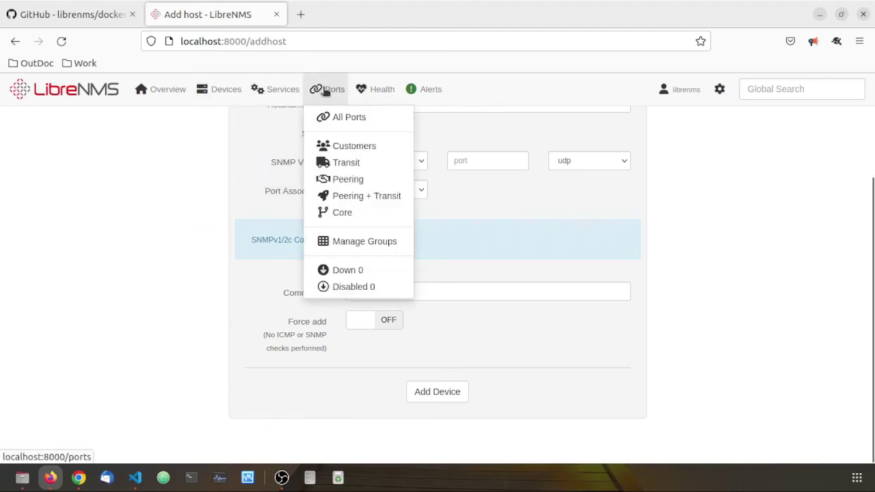
mouse_move(292, 84)
Show Ports > All Ports, which lists 0 of 0 entries
left_click(336, 122)
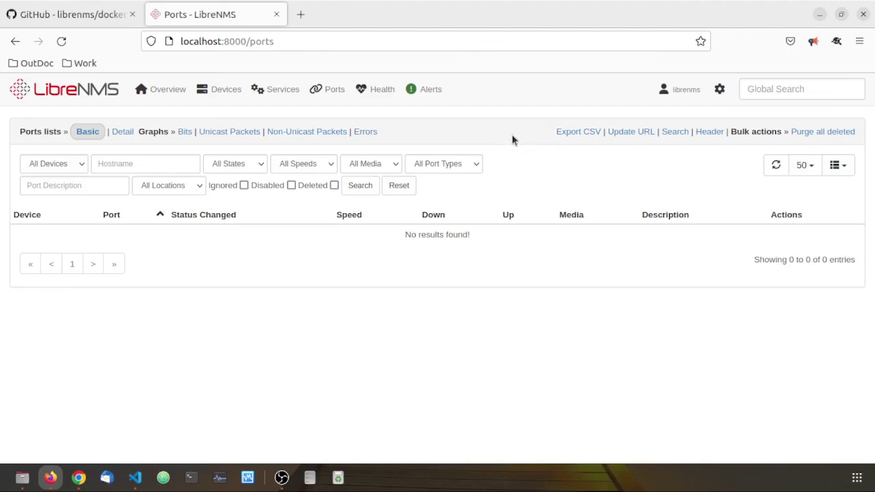
mouse_move(687, 91)
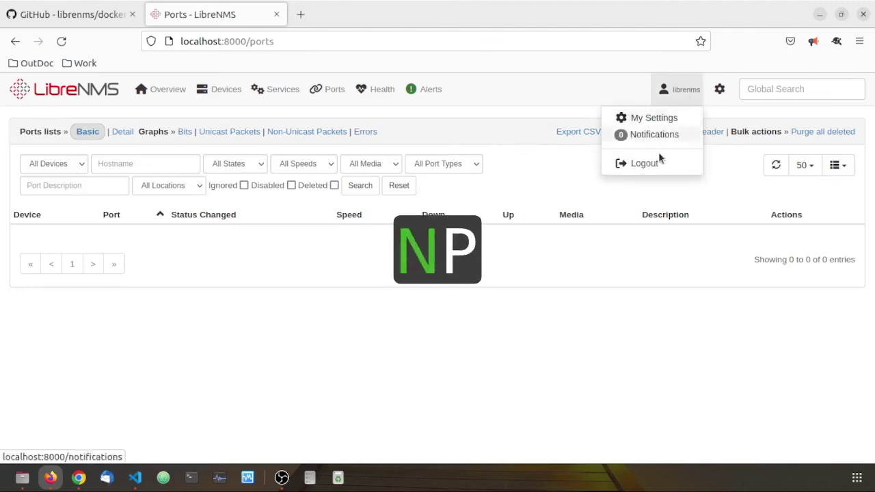